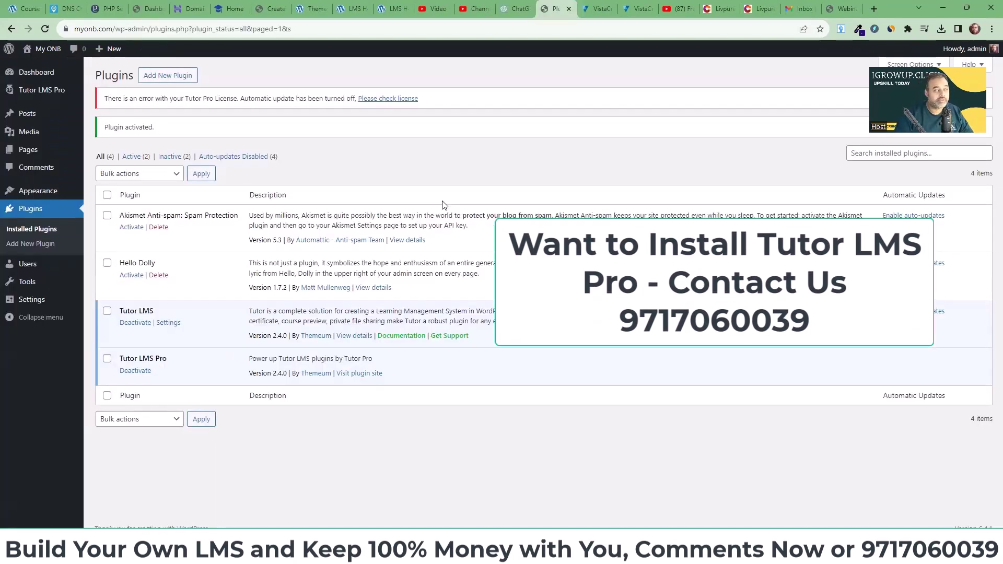
# - Open the page for adding new themes and search the theme directory for "Tutor"
pyautogui.moveTo(57, 191)
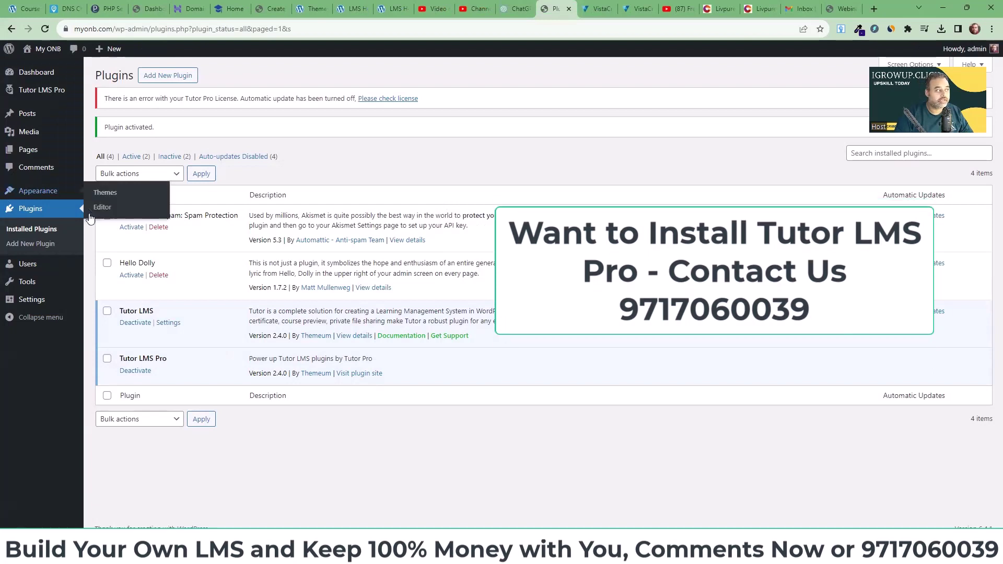
pyautogui.click(107, 193)
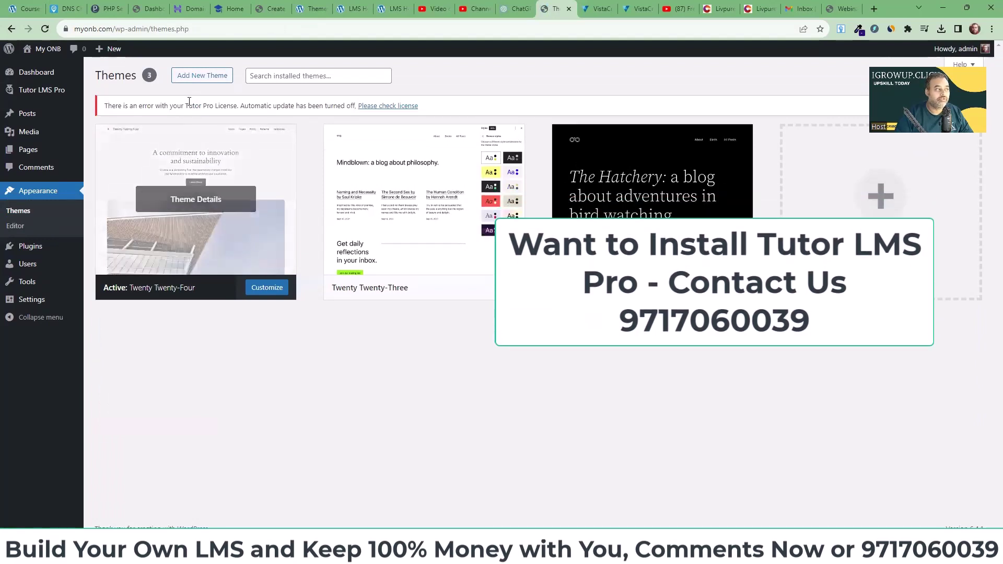
pyautogui.click(197, 77)
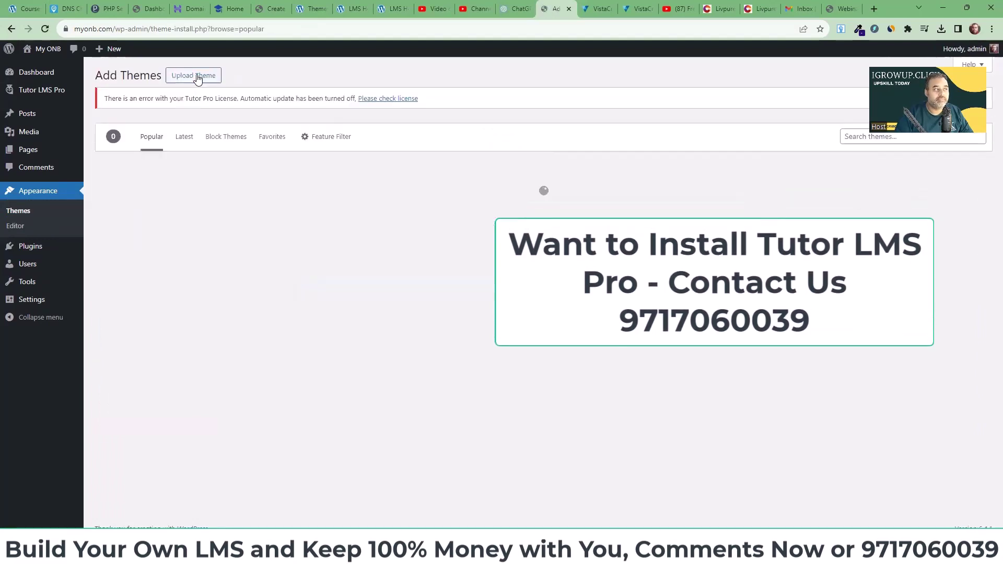
pyautogui.click(857, 138)
pyautogui.write('Tu')
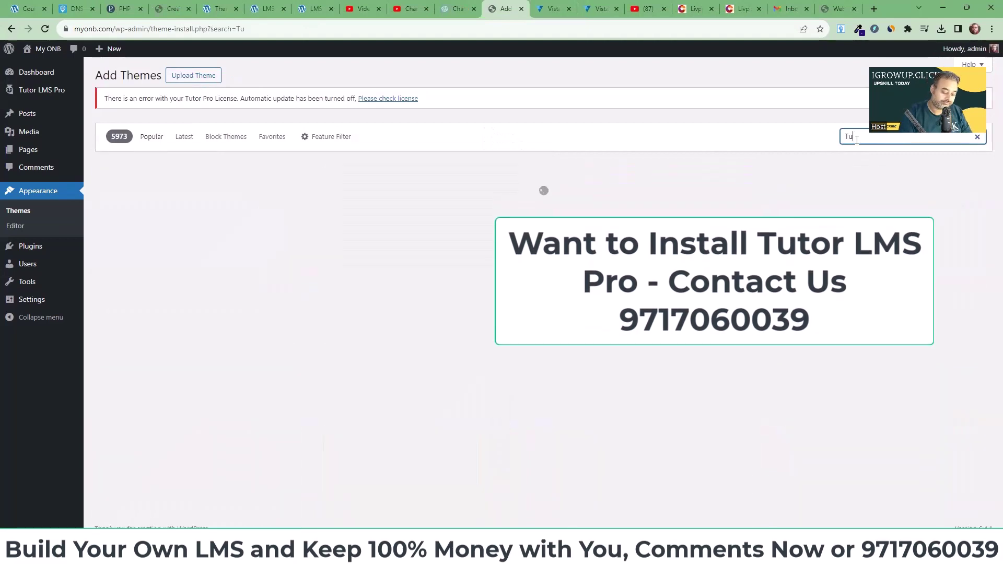
pyautogui.write('tor')
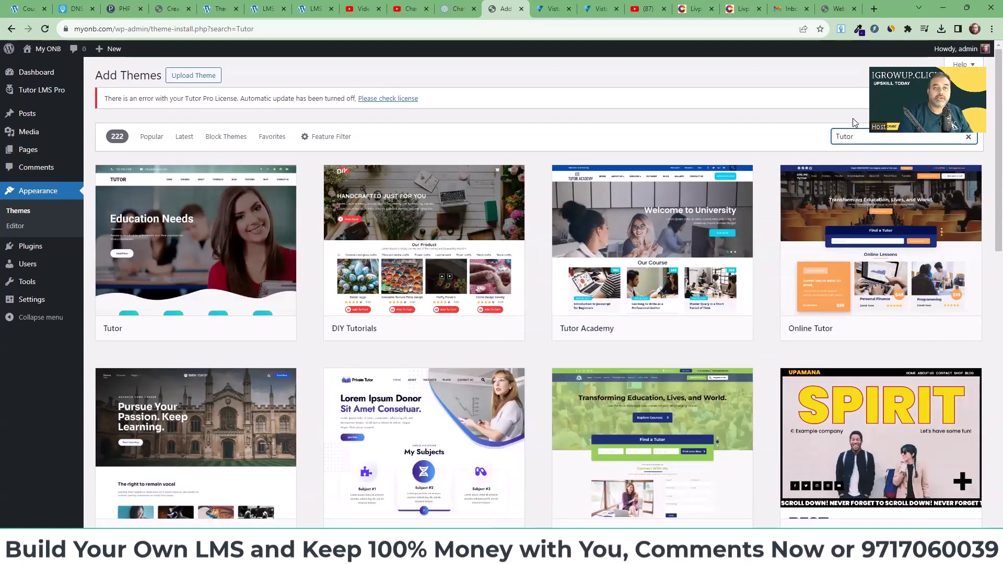
# - Install the TutorStarter theme from the search results and activate it
pyautogui.scroll(-2, 846, 147)
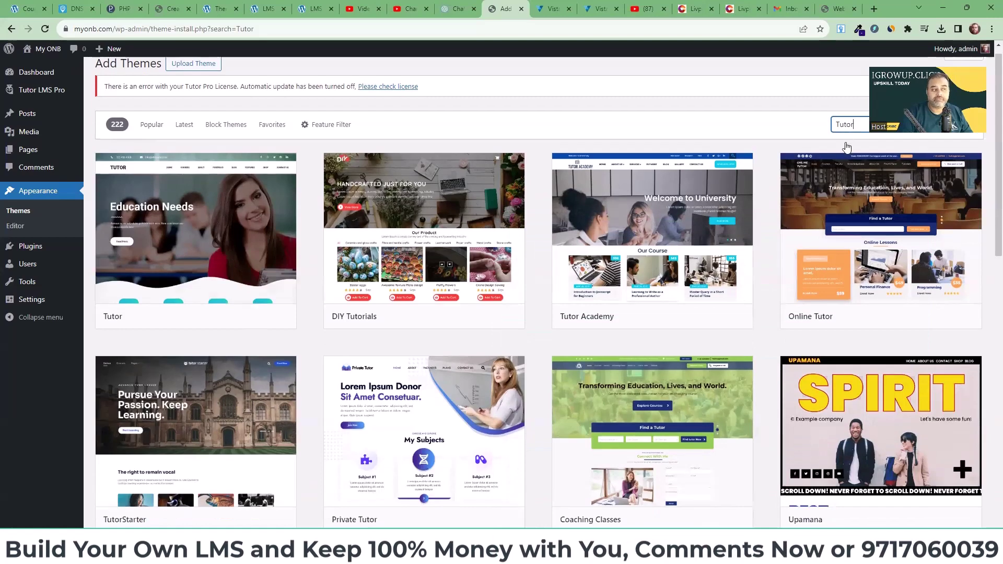
pyautogui.scroll(-2, 846, 149)
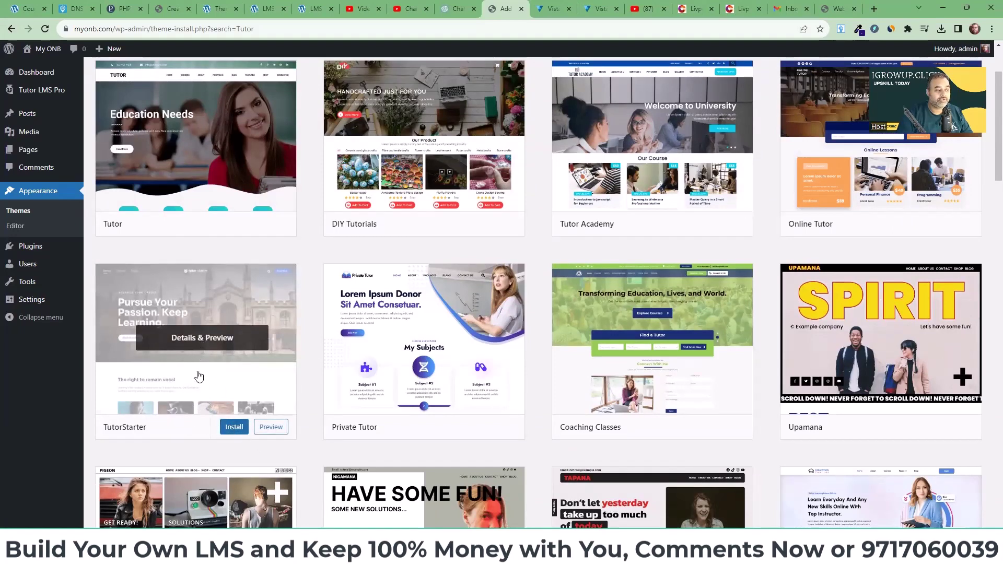
pyautogui.click(233, 427)
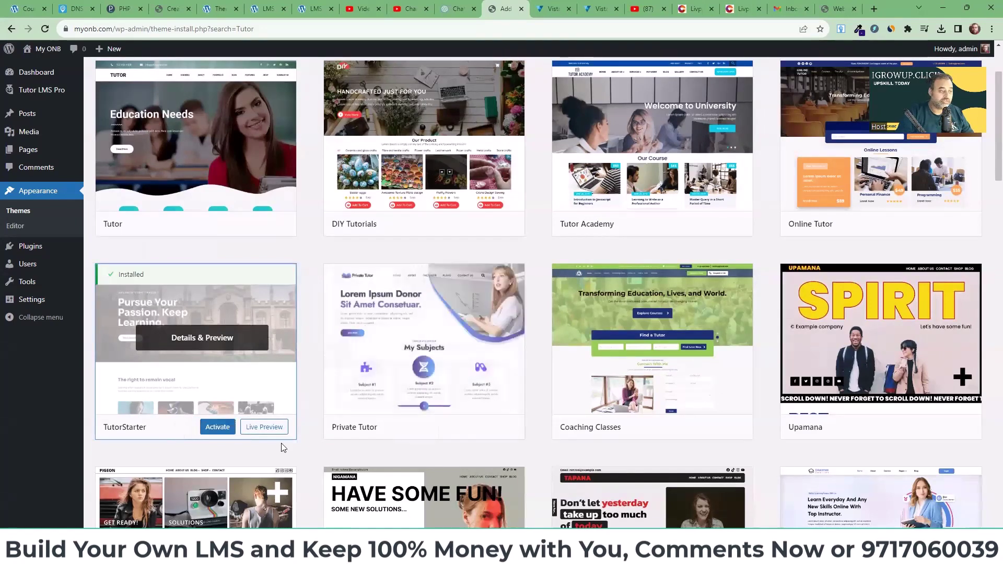
pyautogui.click(212, 431)
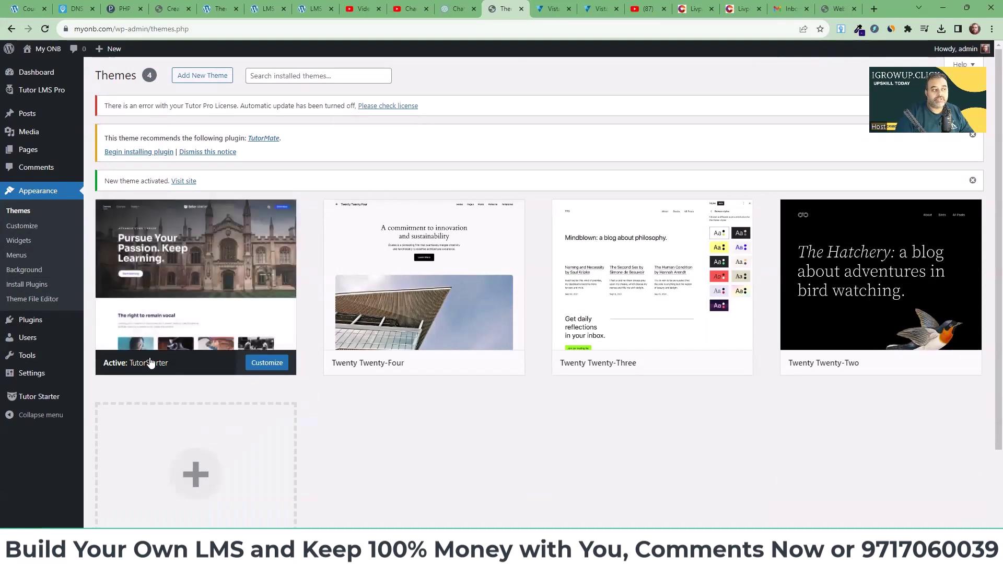
# - Visit the site's front page to check it with the new theme, and return to the admin dashboard
pyautogui.moveTo(32, 49)
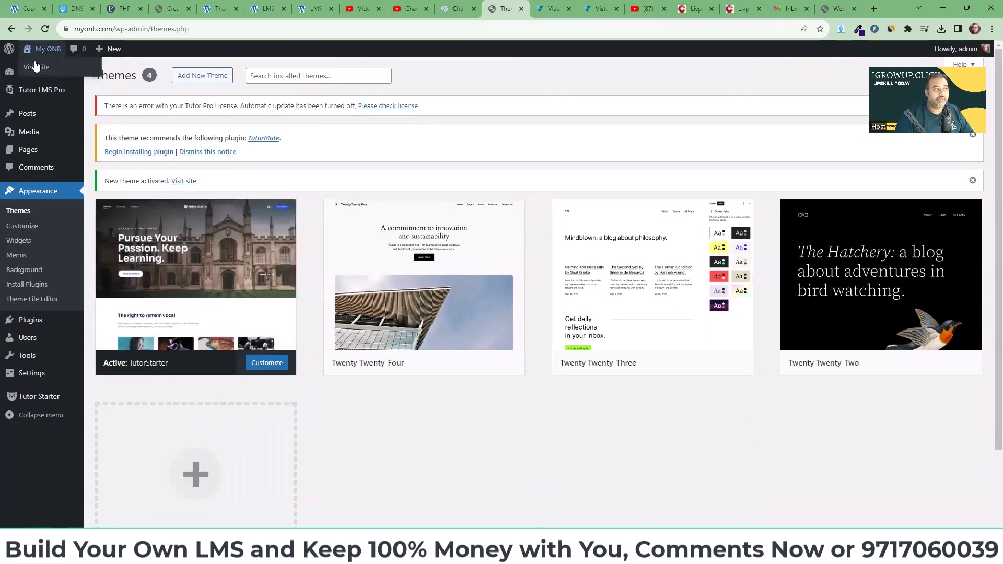
pyautogui.click(36, 68)
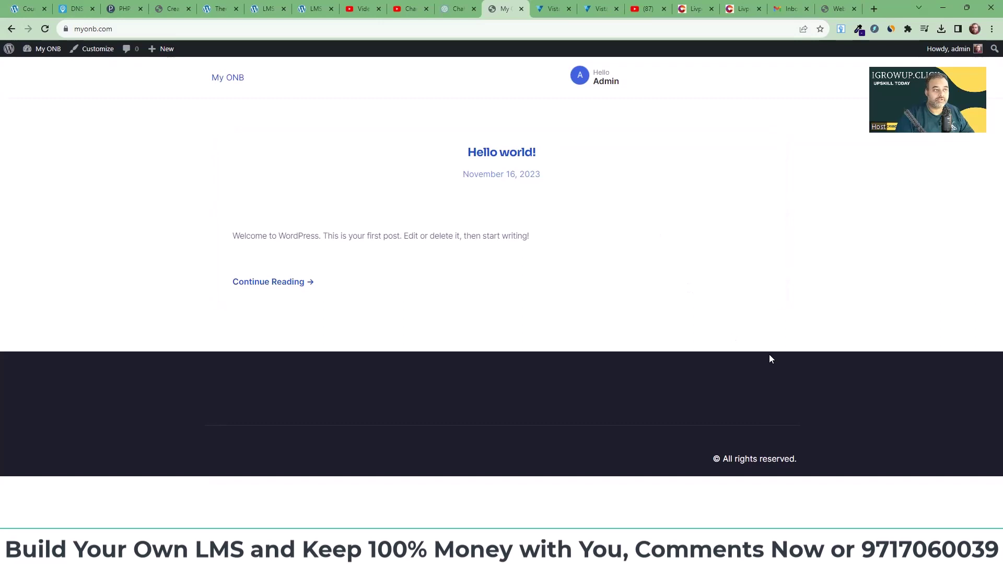
pyautogui.moveTo(29, 48)
pyautogui.click(32, 70)
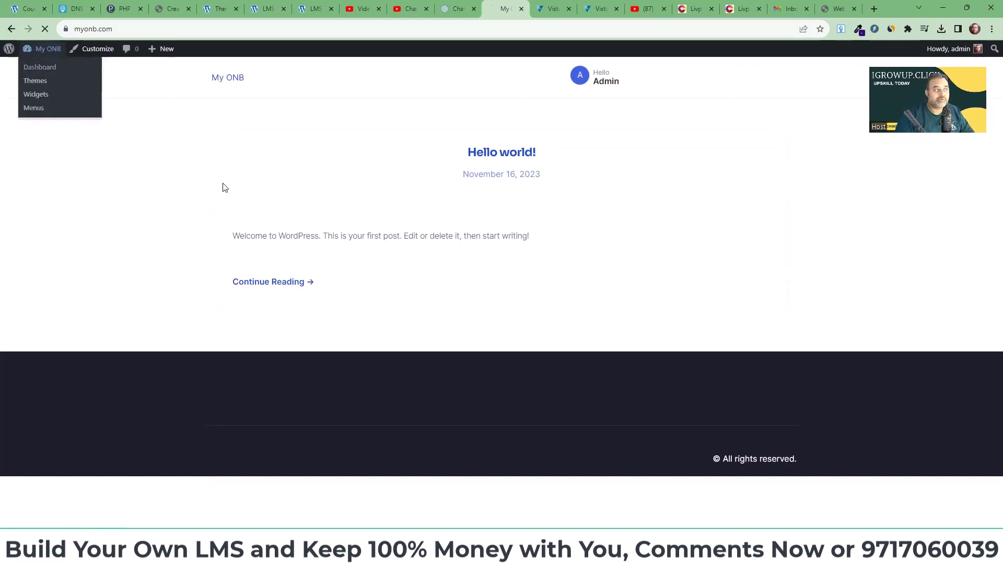
# - Create a navigation menu named "Main Menu" with Primary as its display location
pyautogui.moveTo(33, 233)
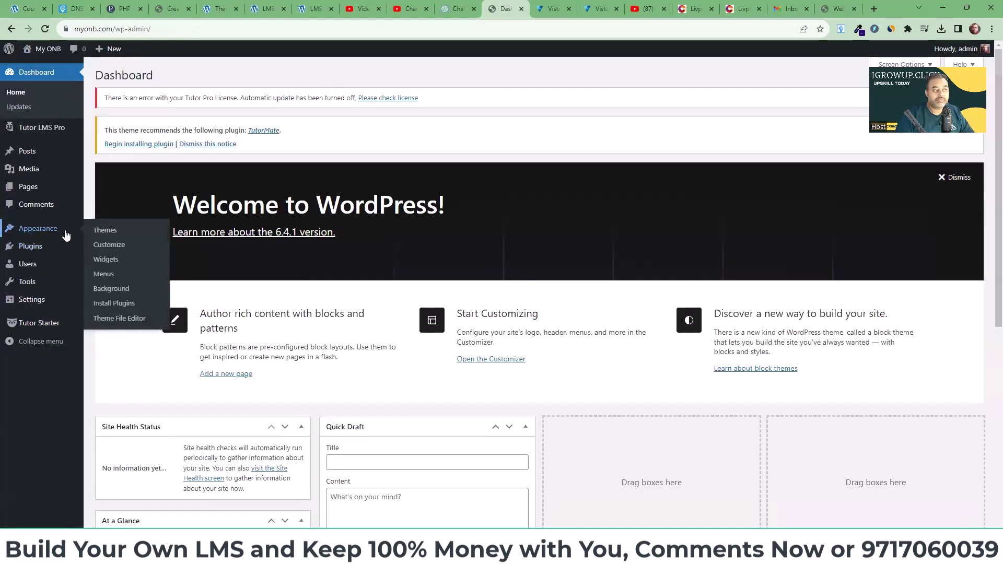
pyautogui.click(116, 276)
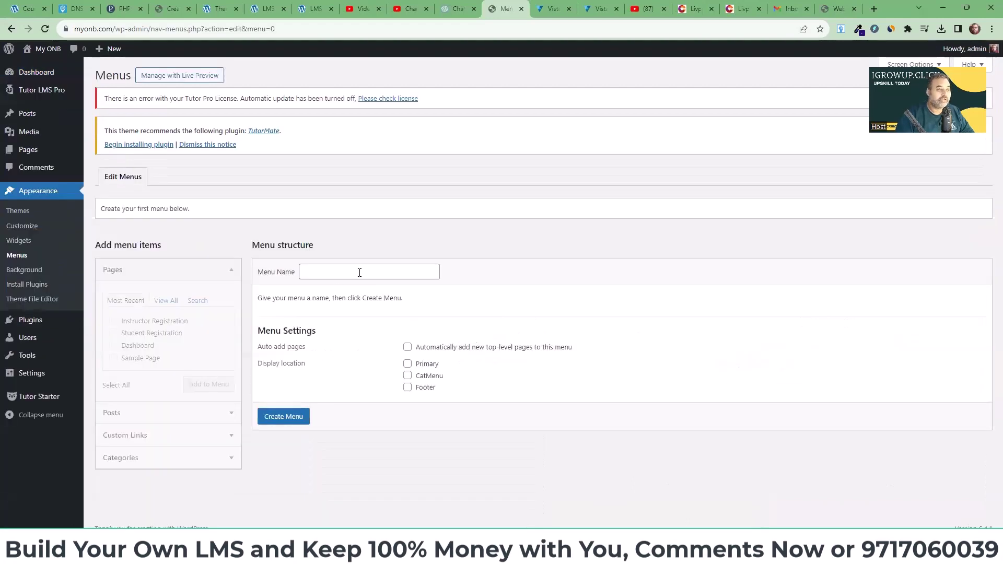
pyautogui.click(357, 271)
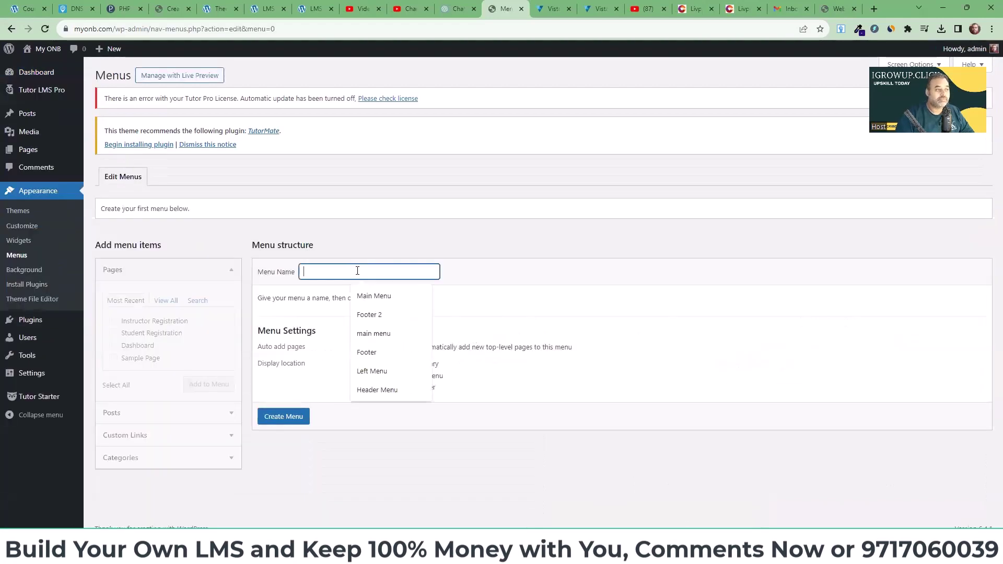
pyautogui.write('Mai')
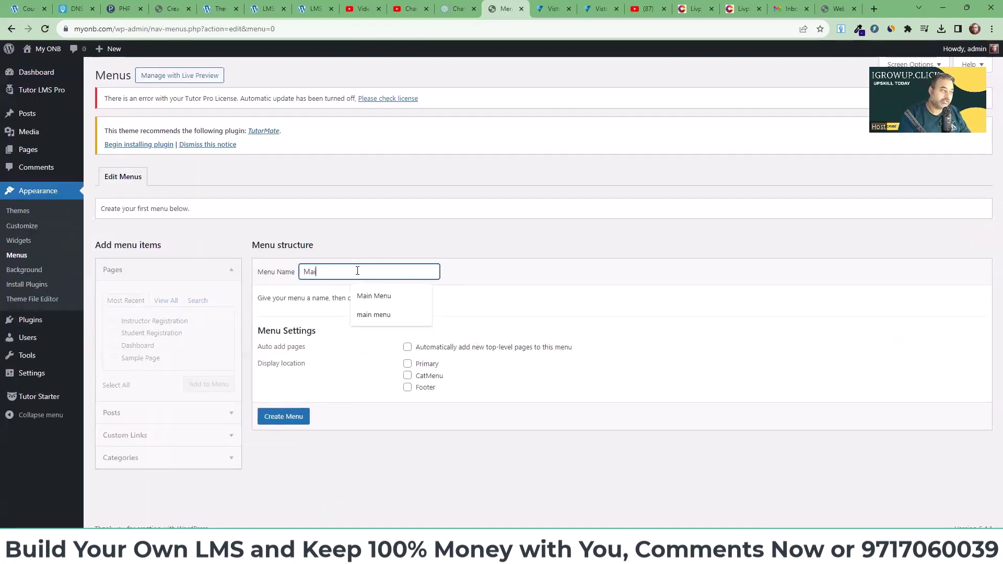
pyautogui.write('n Menu')
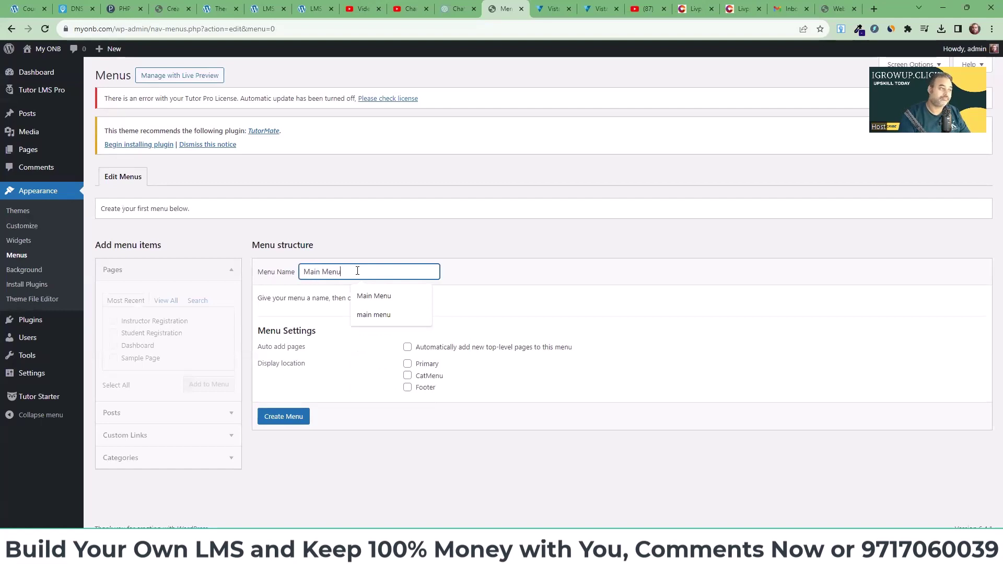
pyautogui.click(408, 364)
pyautogui.click(301, 417)
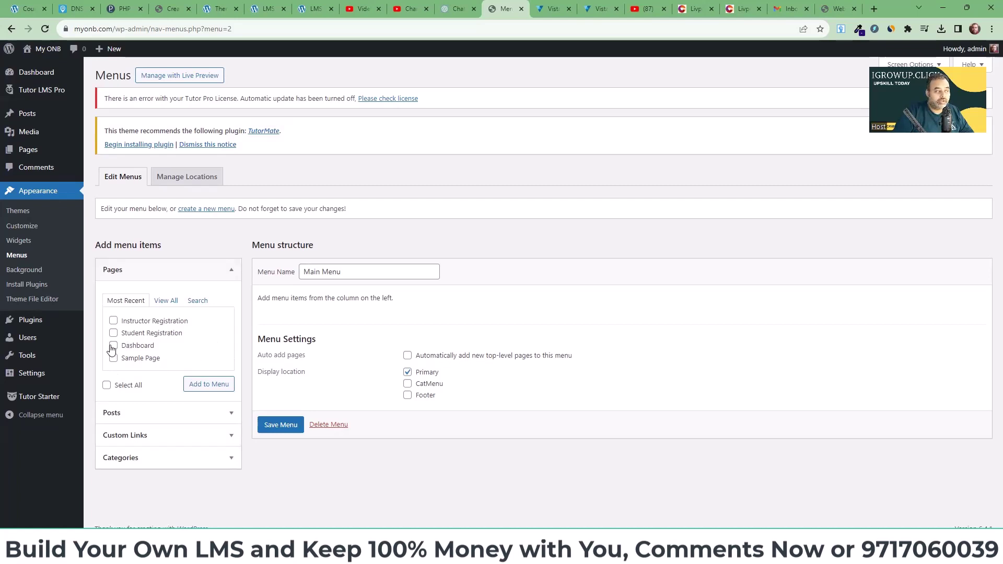
# - Add the Home, Dashboard, Instructor Registration and Student Registration pages to Main Menu and save the menu
pyautogui.click(159, 302)
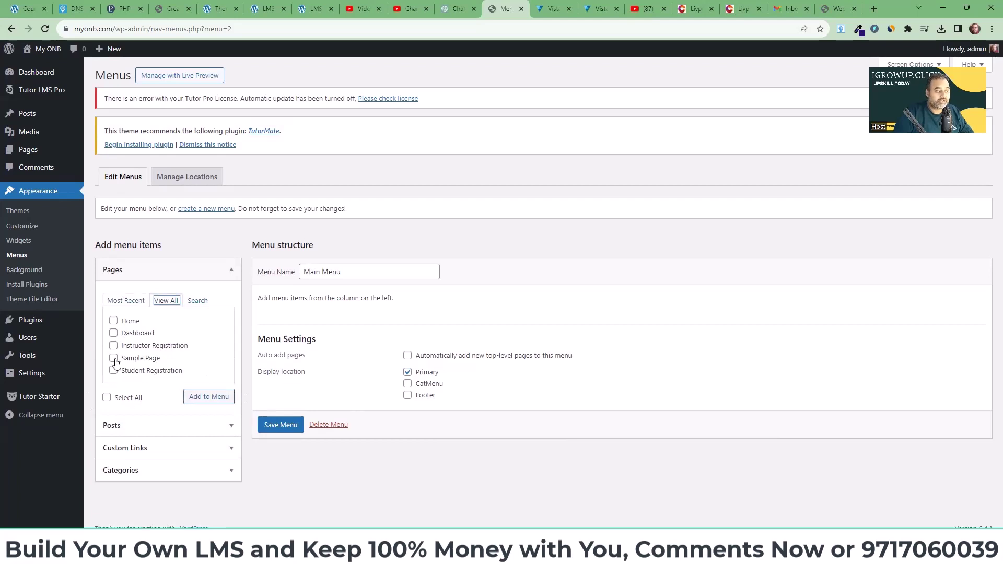
pyautogui.click(114, 321)
pyautogui.click(192, 396)
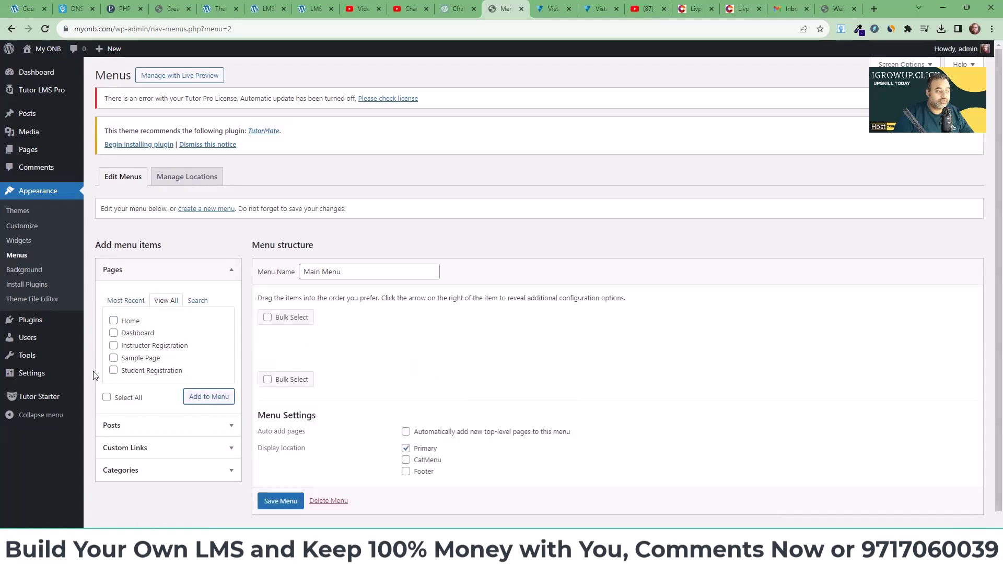
pyautogui.click(113, 334)
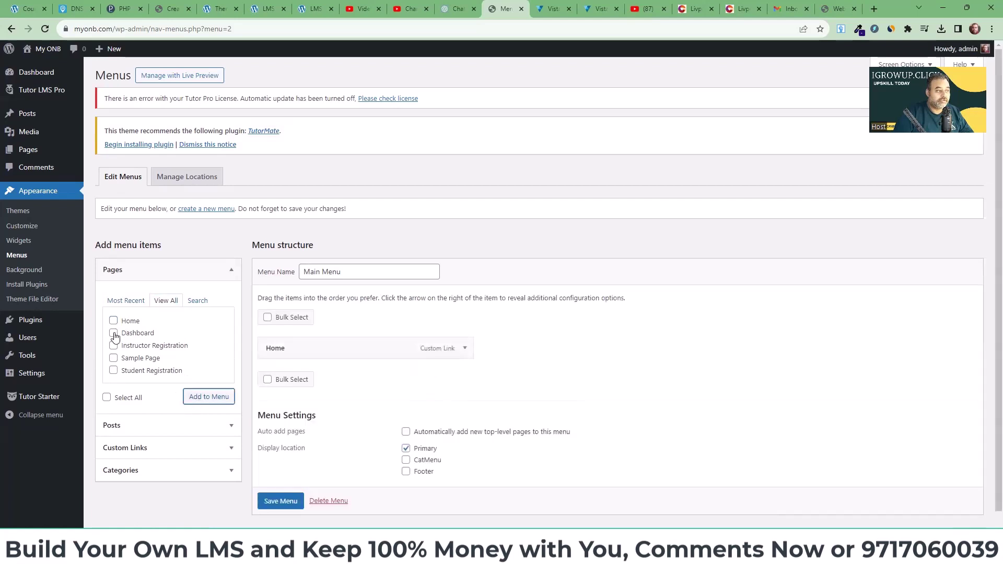
pyautogui.click(201, 397)
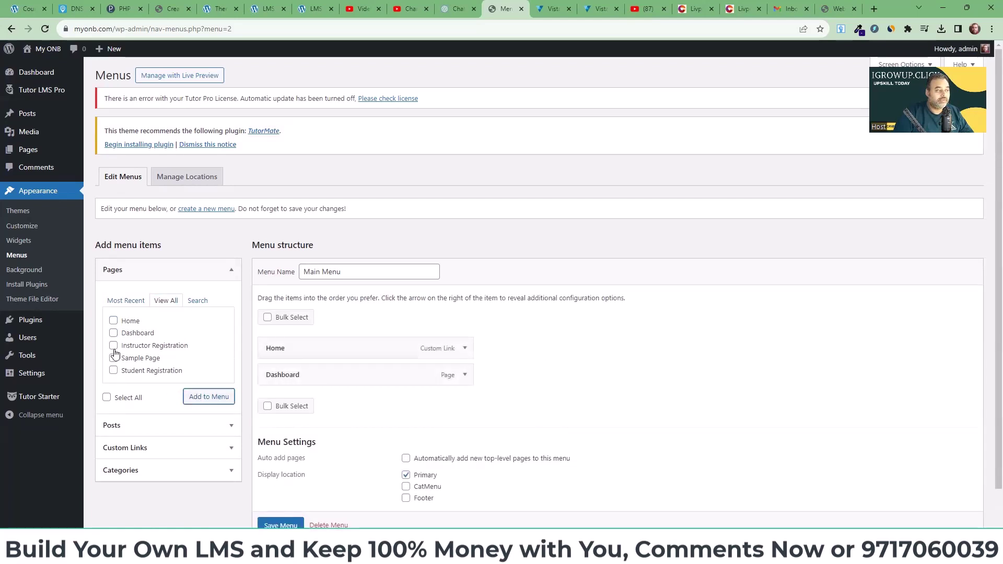
pyautogui.click(114, 346)
pyautogui.click(208, 396)
pyautogui.click(113, 370)
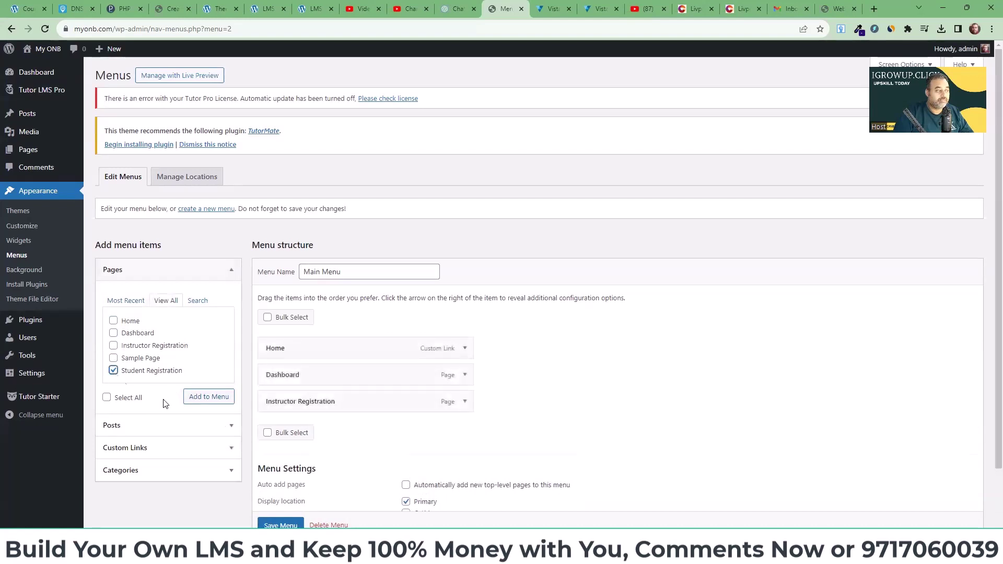
pyautogui.click(216, 399)
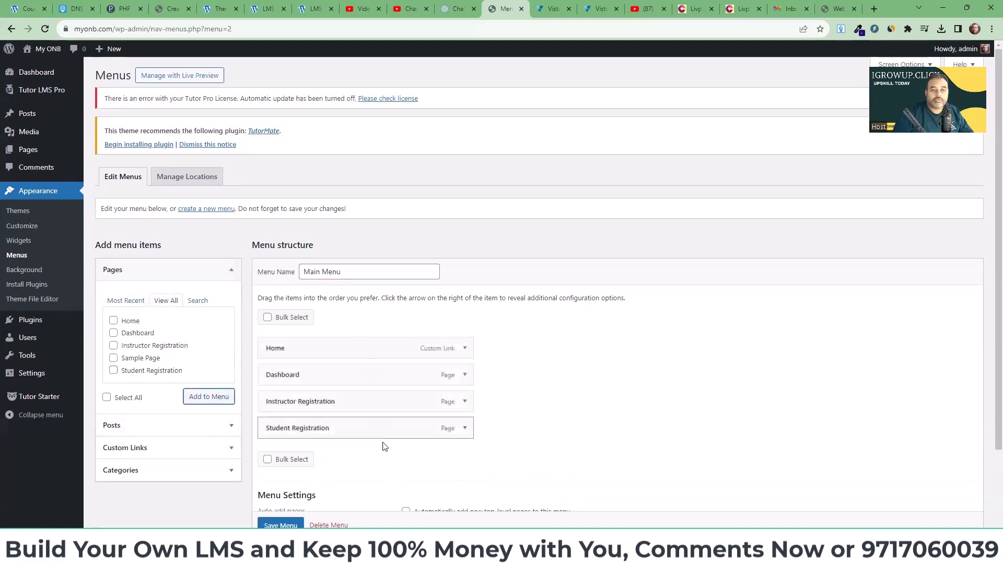
pyautogui.scroll(-3, 400, 443)
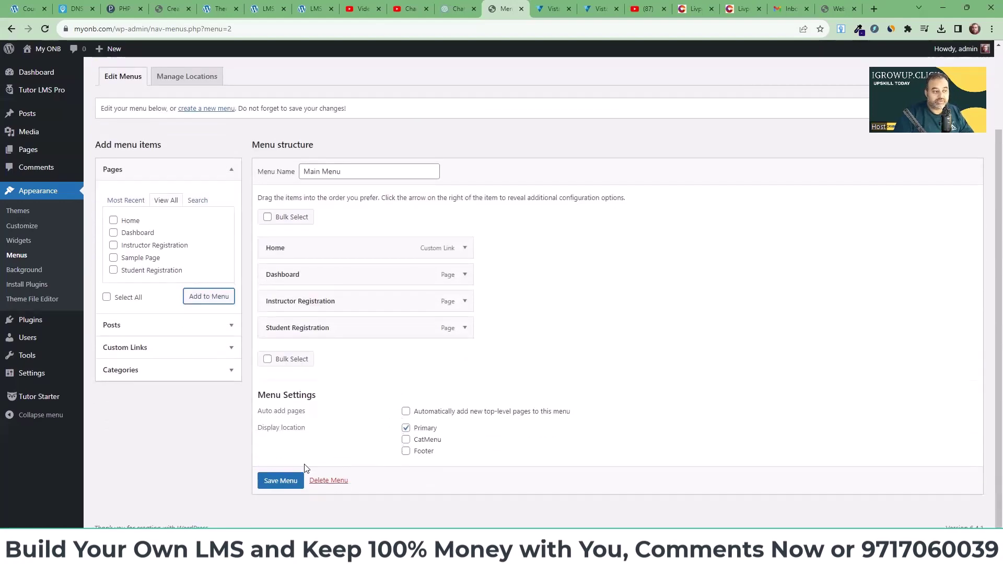
pyautogui.click(276, 475)
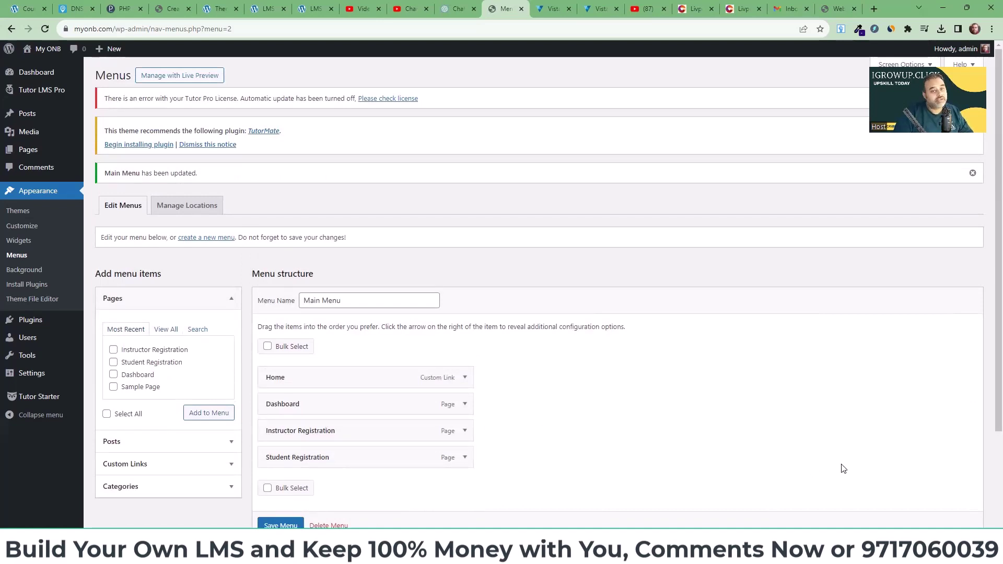
# - Open the page for adding new plugins and search for "user menus"
pyautogui.scroll(-3, 600, 423)
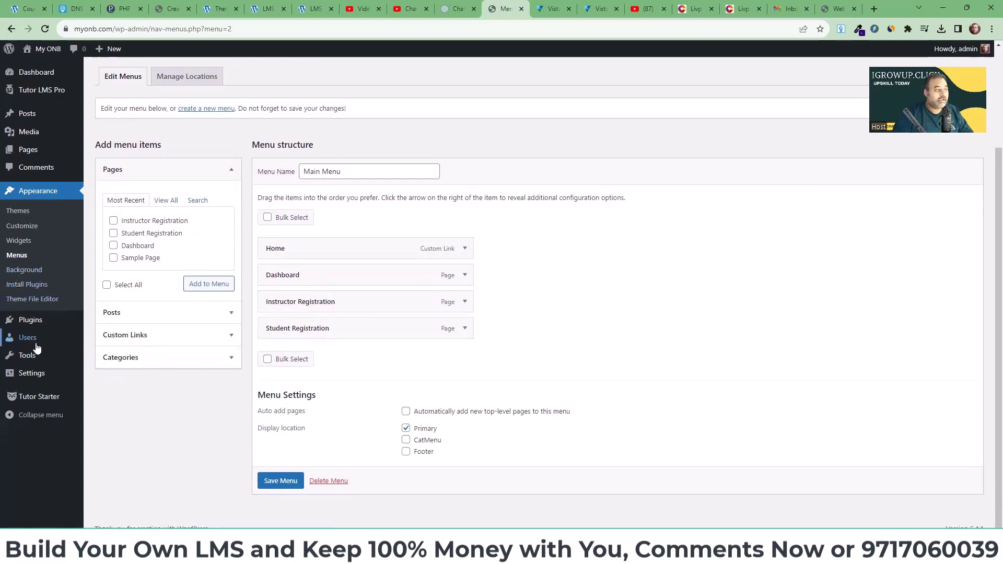
pyautogui.moveTo(33, 321)
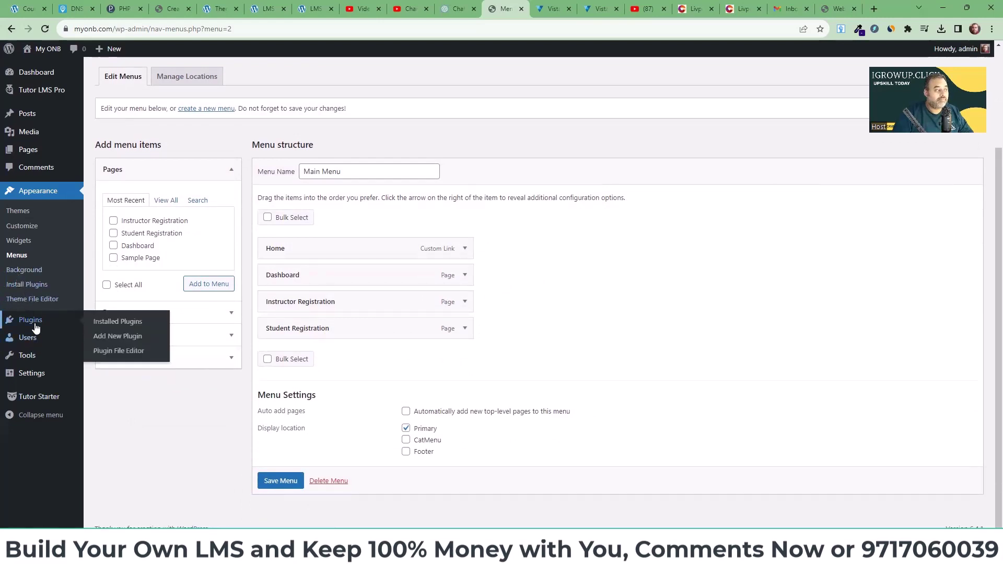
pyautogui.click(121, 338)
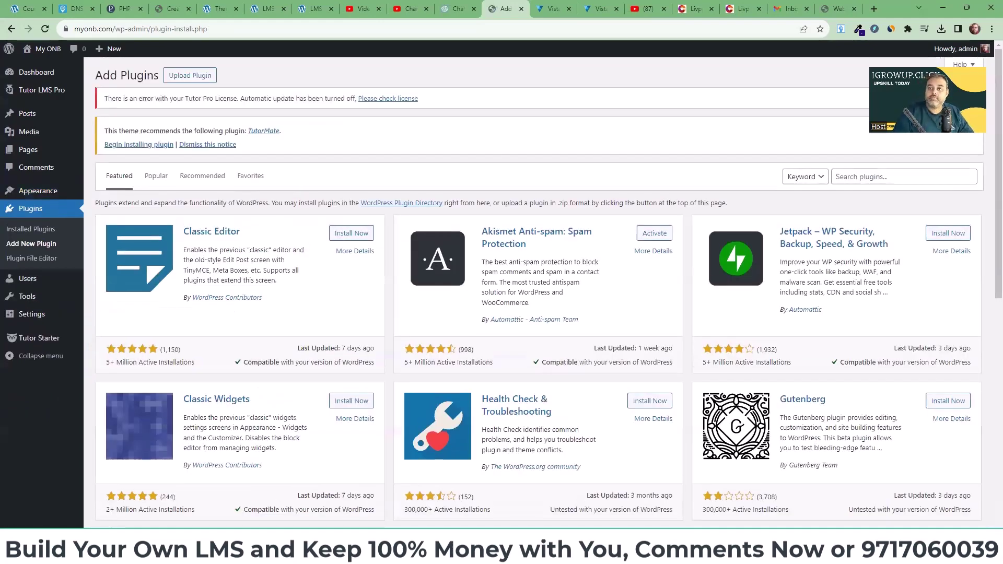
pyautogui.click(861, 178)
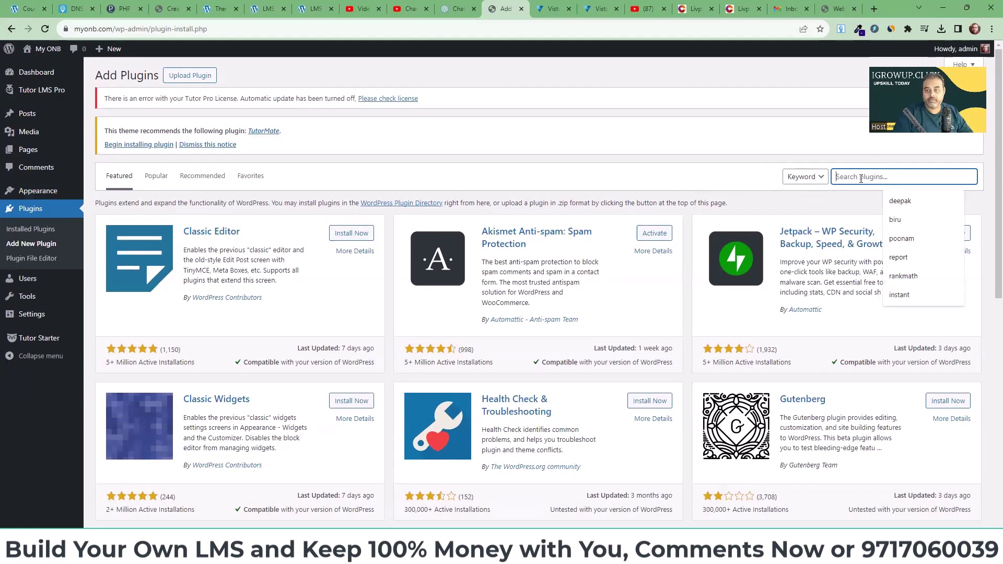
pyautogui.write('user menus')
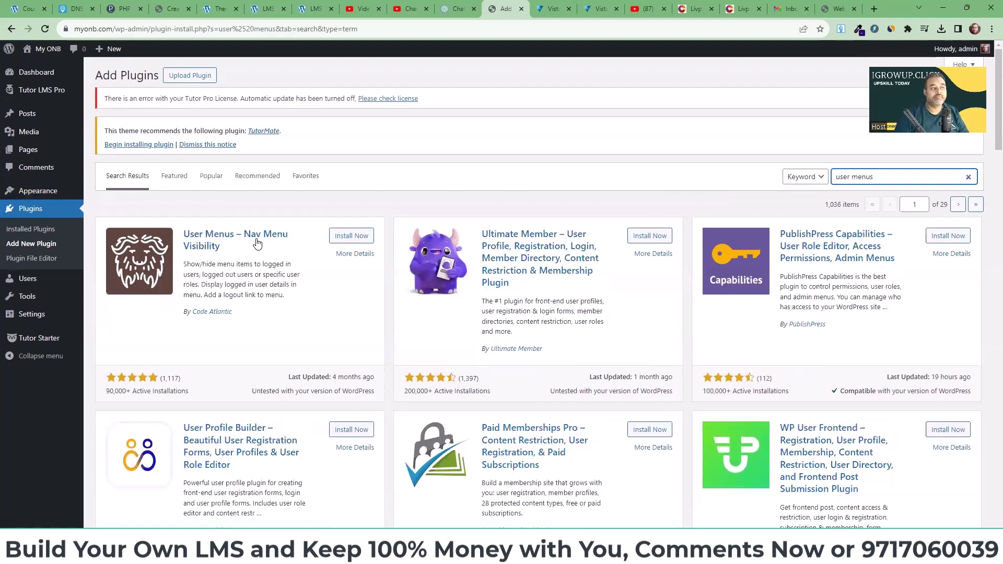
# - Install and activate the User Menus – Nav Menu Visibility plugin, and allow its email notification opt-in
pyautogui.click(340, 235)
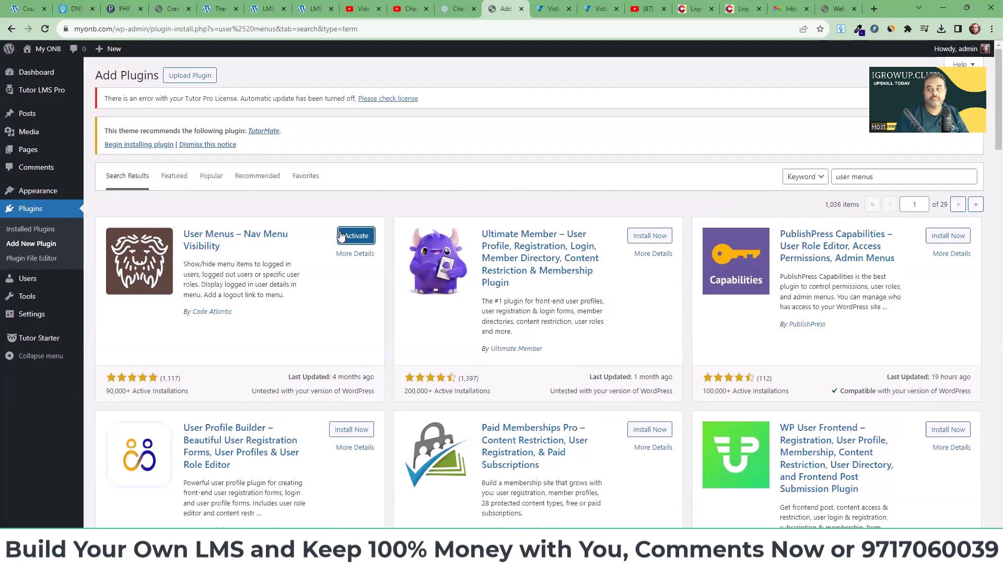
pyautogui.click(345, 237)
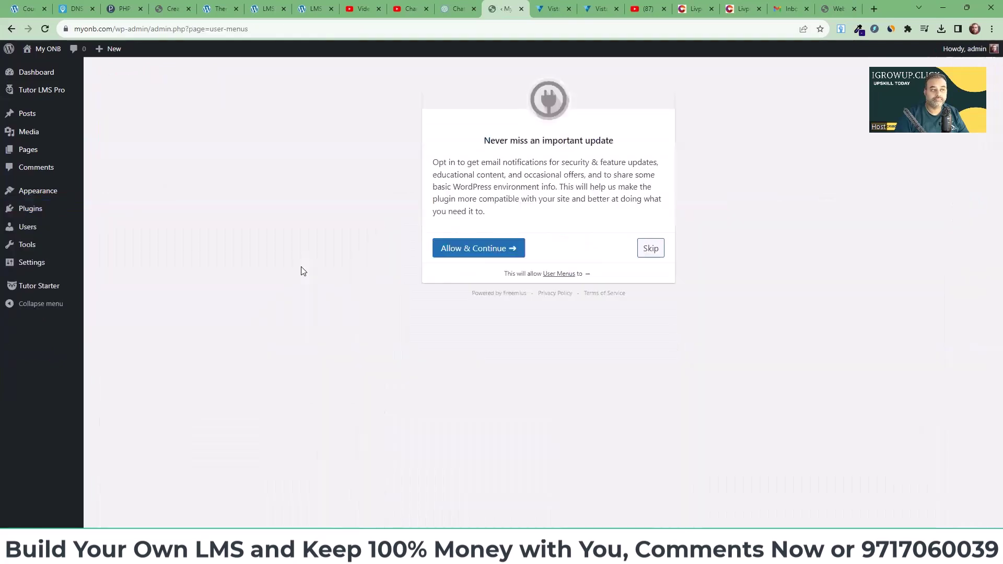
pyautogui.click(474, 254)
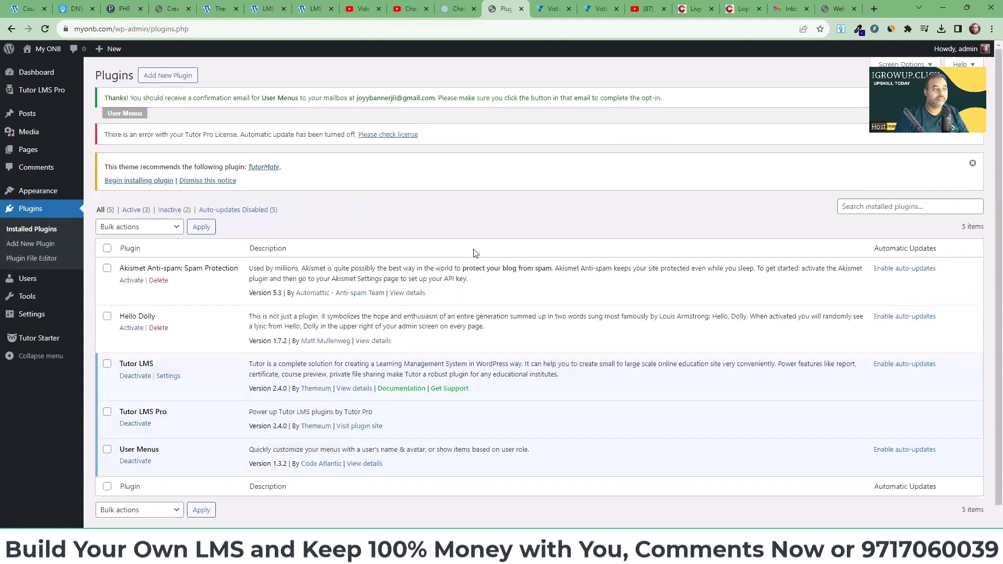
pyautogui.scroll(-1, 475, 254)
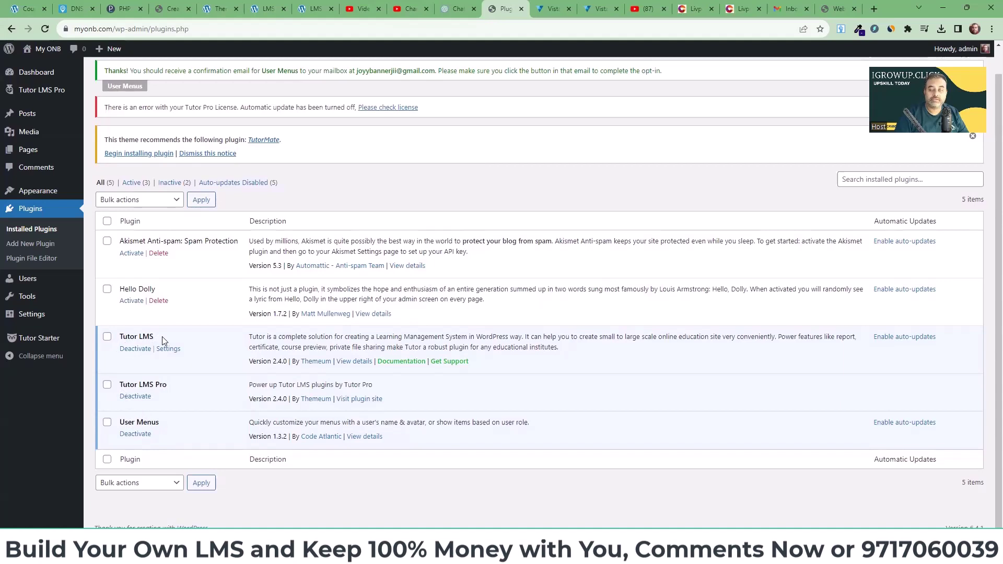
# - Delete the inactive Akismet Anti-spam and Hello Dolly plugins together with a bulk action and confirm the deletion
pyautogui.click(106, 290)
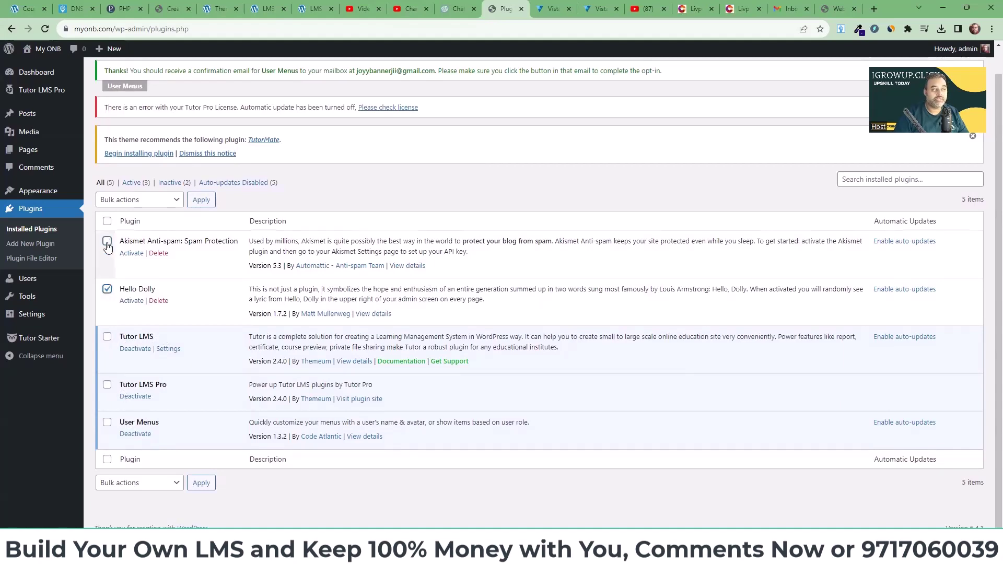
pyautogui.click(107, 241)
pyautogui.click(175, 204)
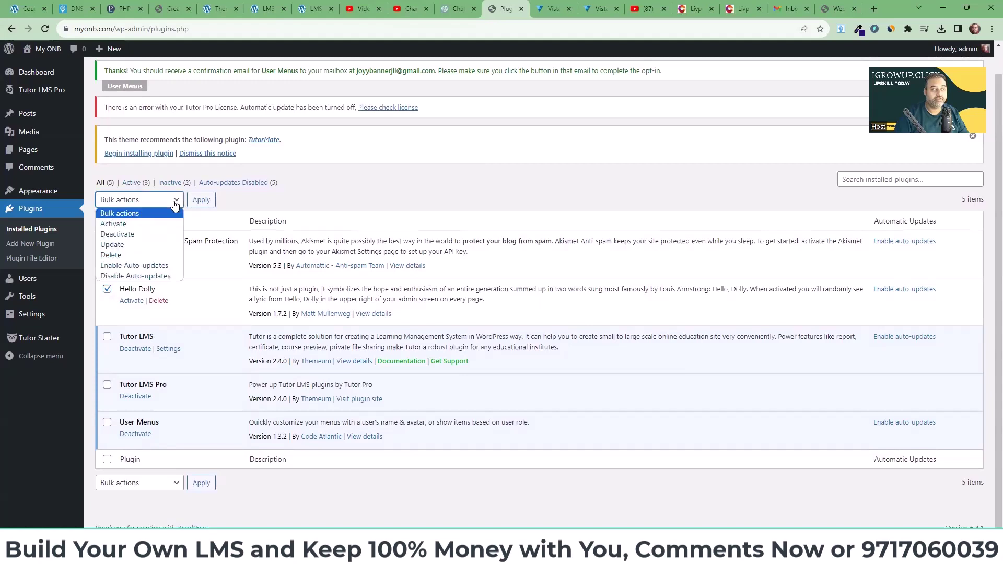
pyautogui.click(157, 256)
pyautogui.click(201, 200)
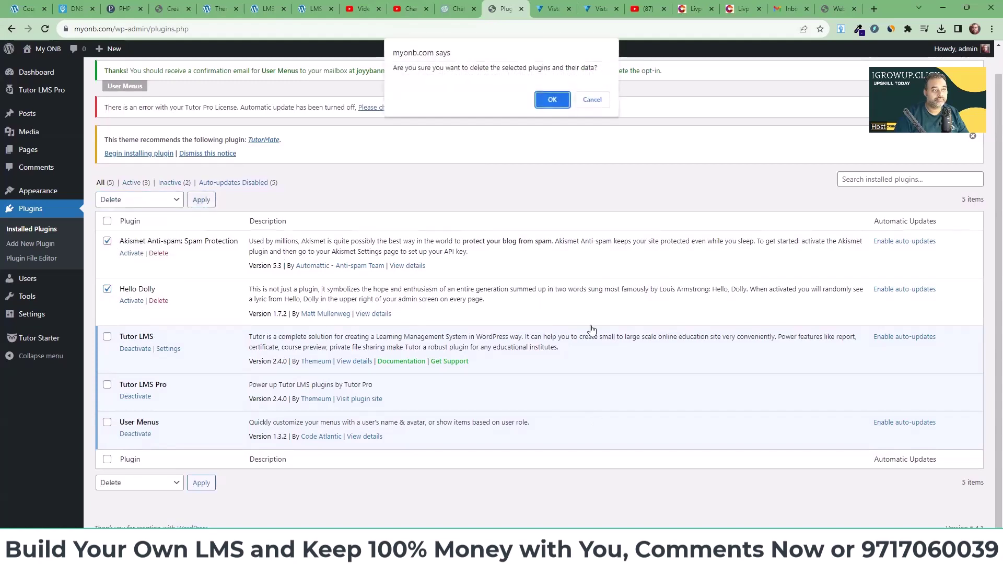
pyautogui.click(549, 98)
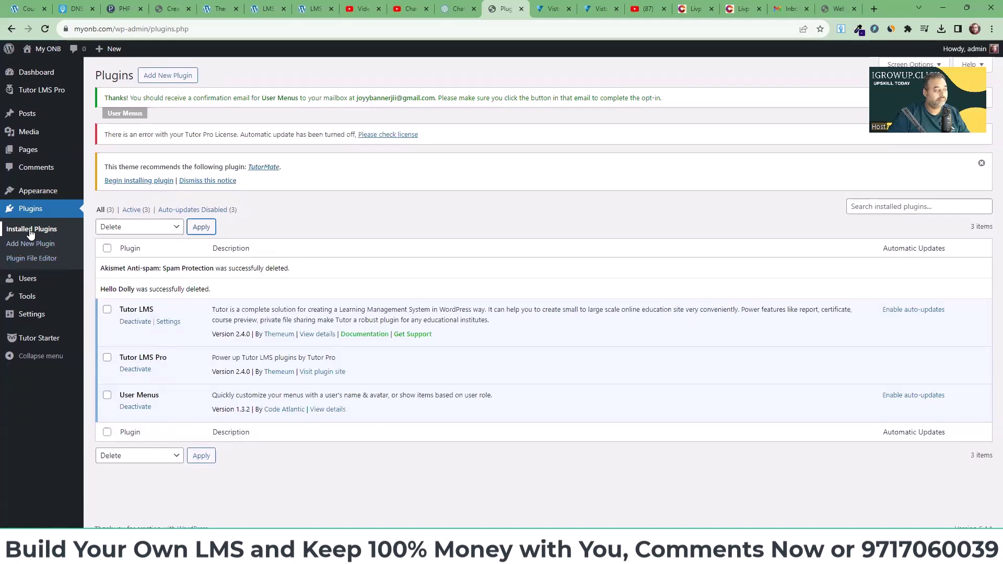
# - Open Main Menu for editing and expand the Dashboard item's settings to show who can see its link
pyautogui.moveTo(33, 193)
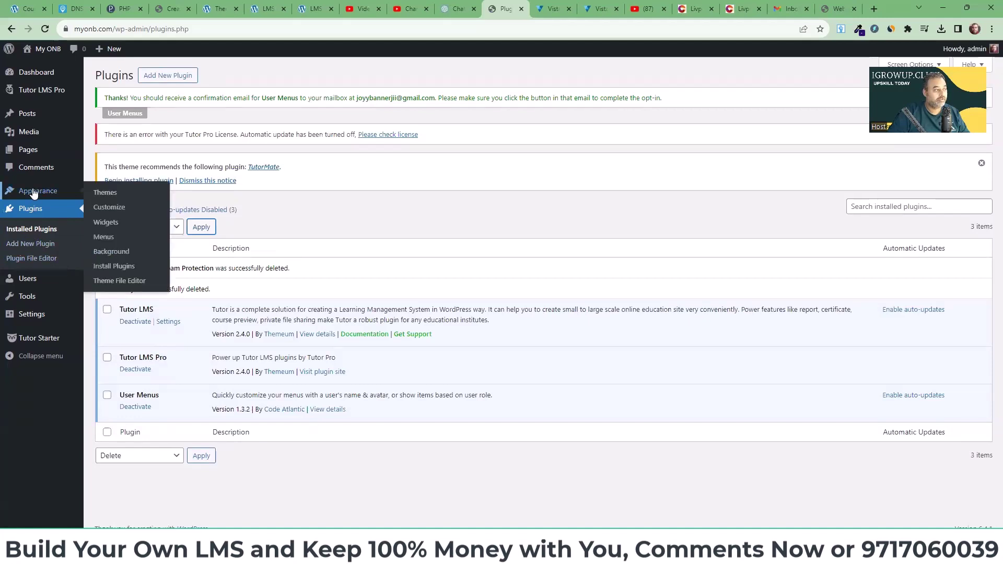
pyautogui.click(101, 241)
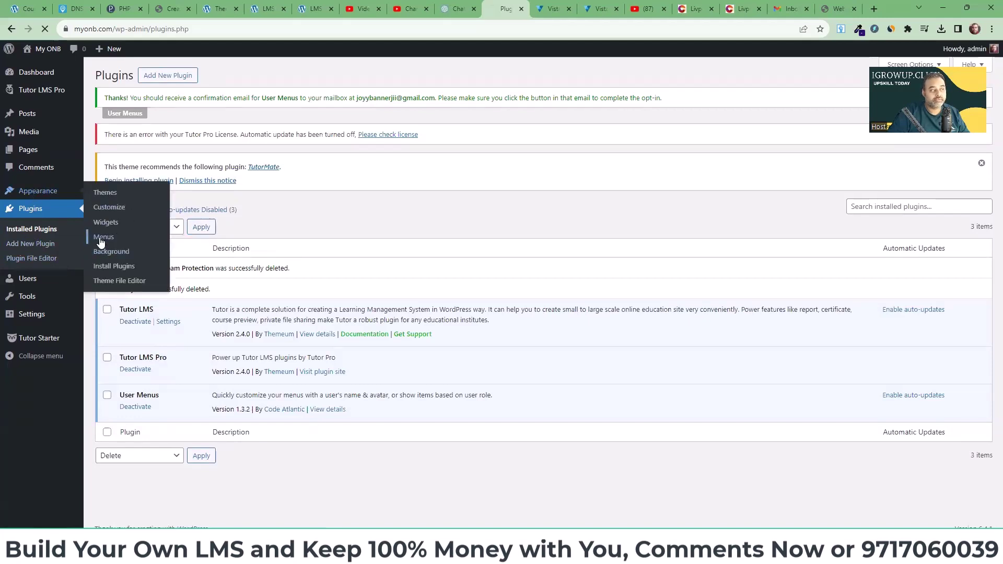
pyautogui.scroll(-3, 429, 324)
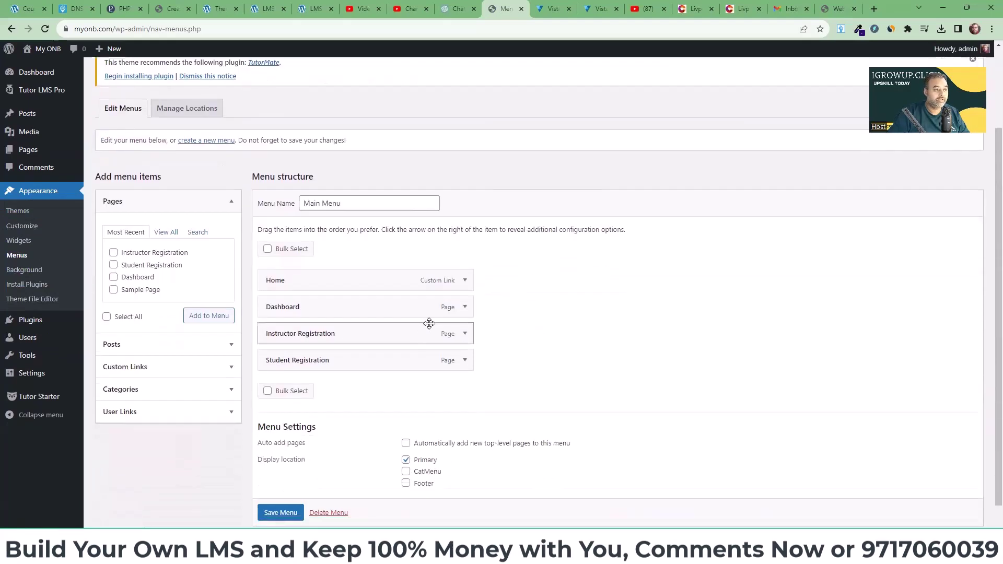
pyautogui.click(464, 308)
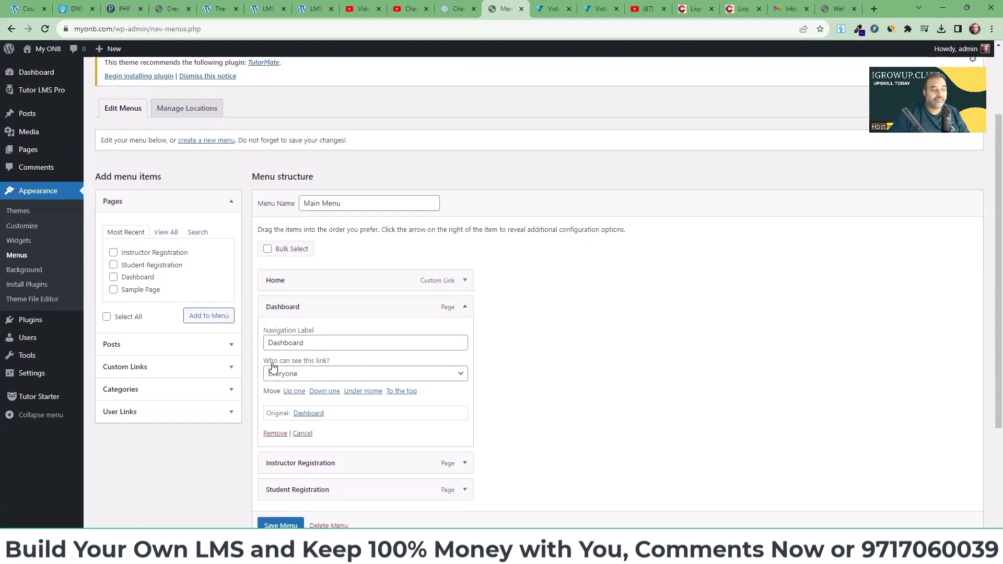
pyautogui.click(464, 309)
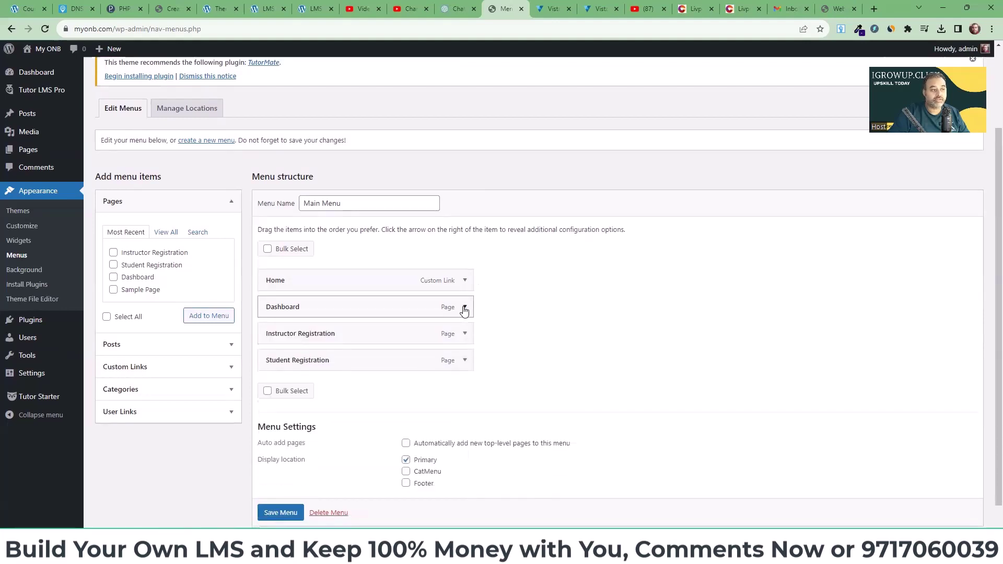
pyautogui.click(464, 309)
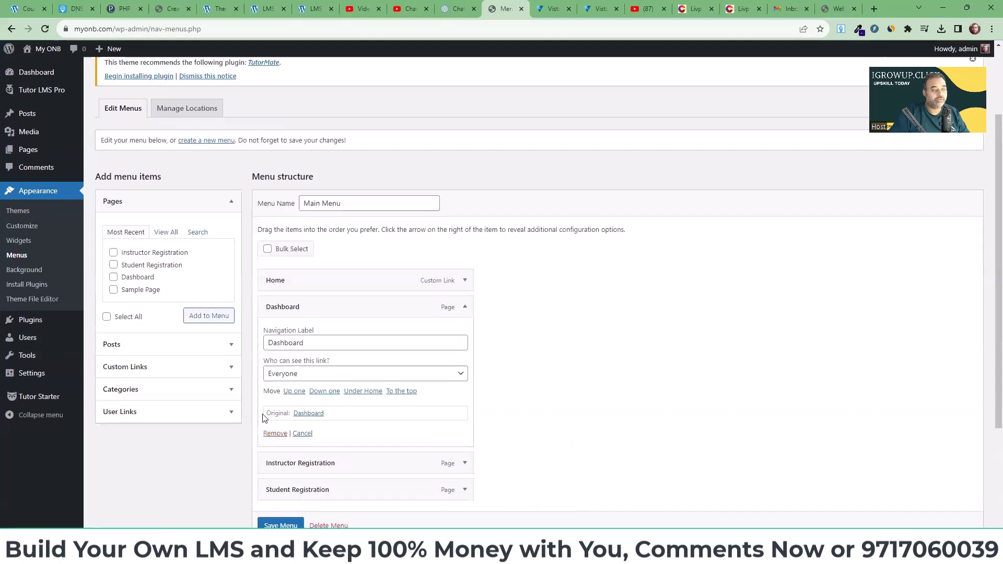